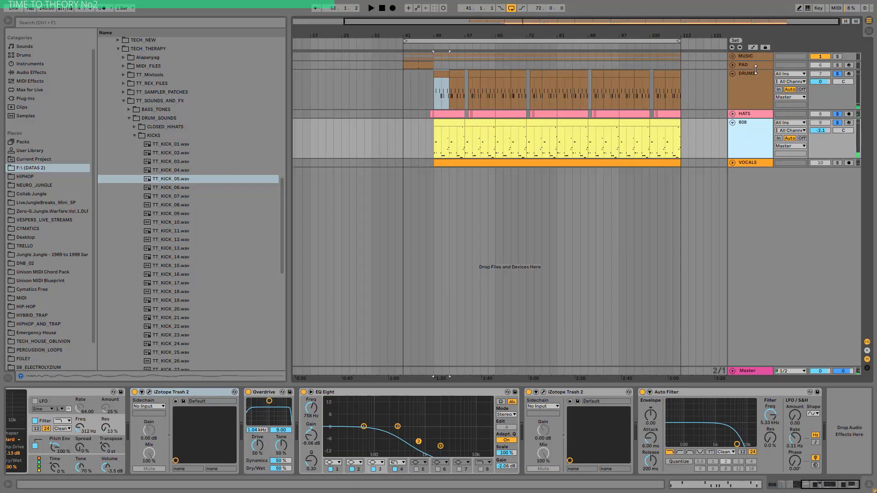
Place the TT_KICK_05 sample from the drum rack's kick on its own new audio track below VOCALS
left_click(756, 73)
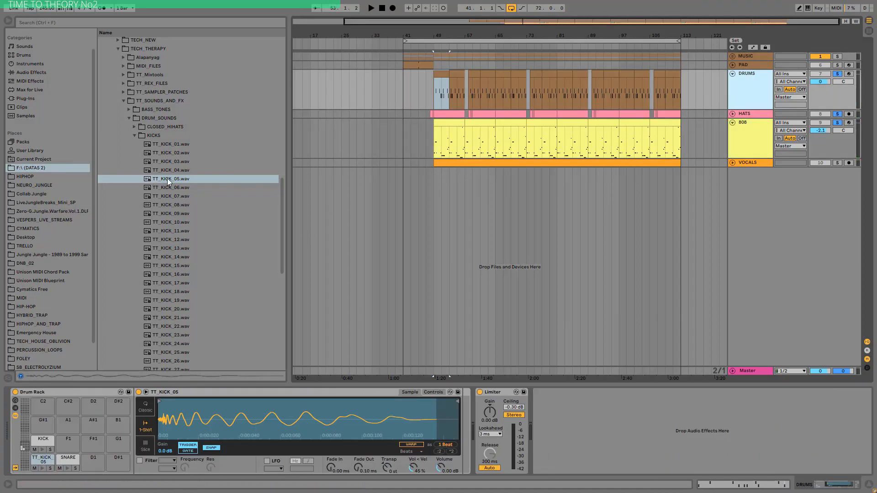
left_click(420, 220)
left_click_drag(418, 218, 367, 214)
left_click_drag(374, 34, 422, 41)
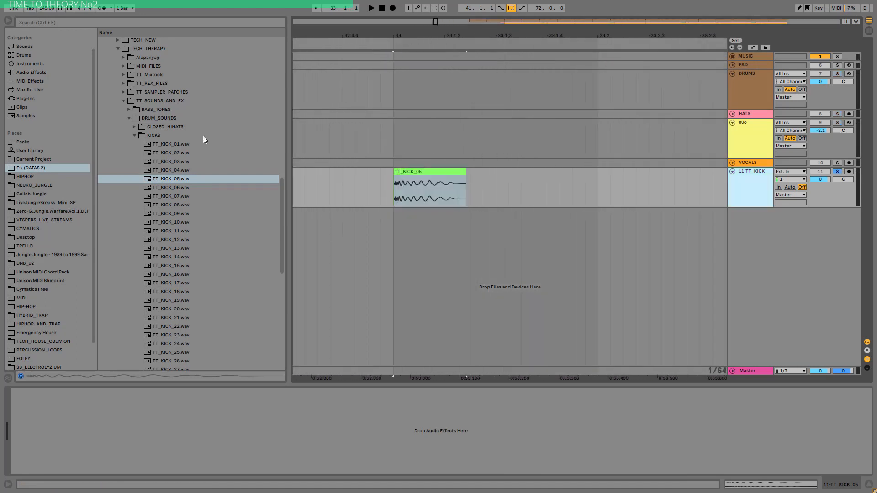
Load the Trap Kick Distort audio effect rack onto the TT_KICK track and dismiss the Trash 2 plug-in window
scroll(54, 78, "up", 2)
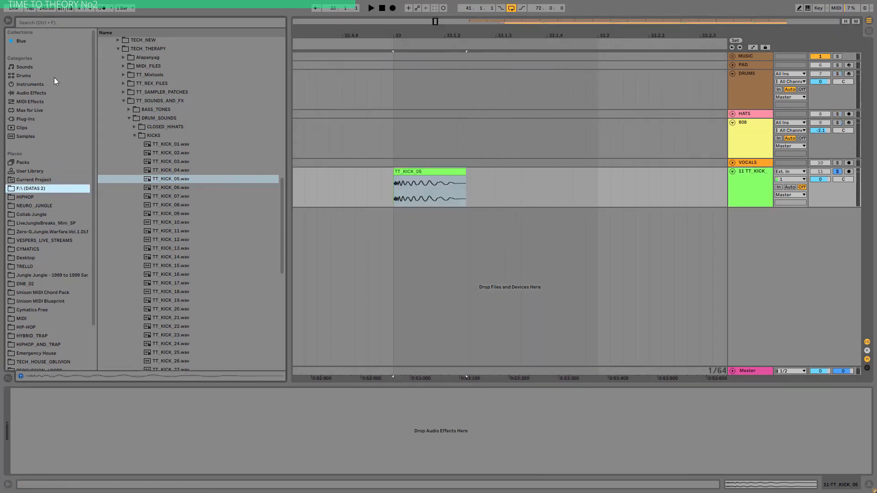
left_click(33, 93)
left_click(100, 49)
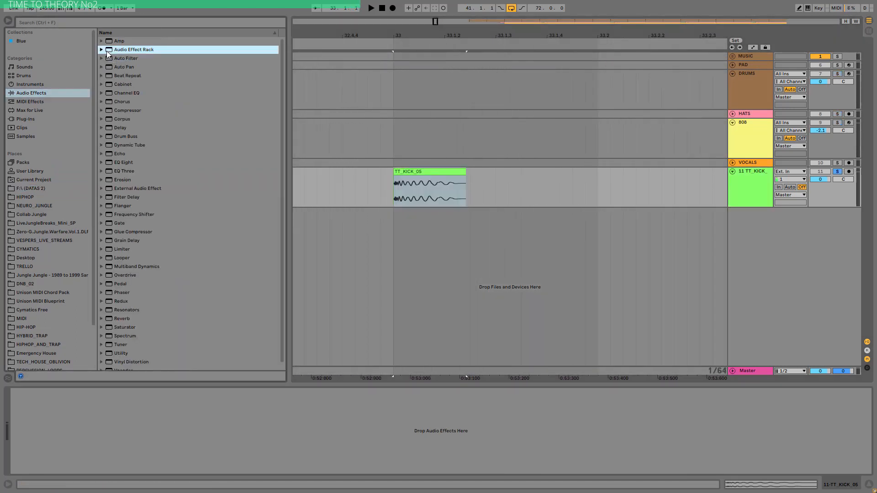
scroll(171, 251, "down", 5)
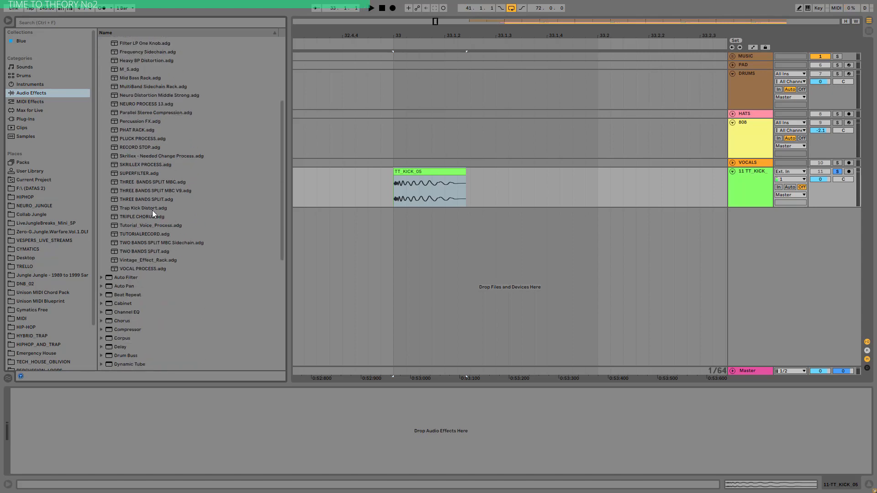
left_click(148, 207)
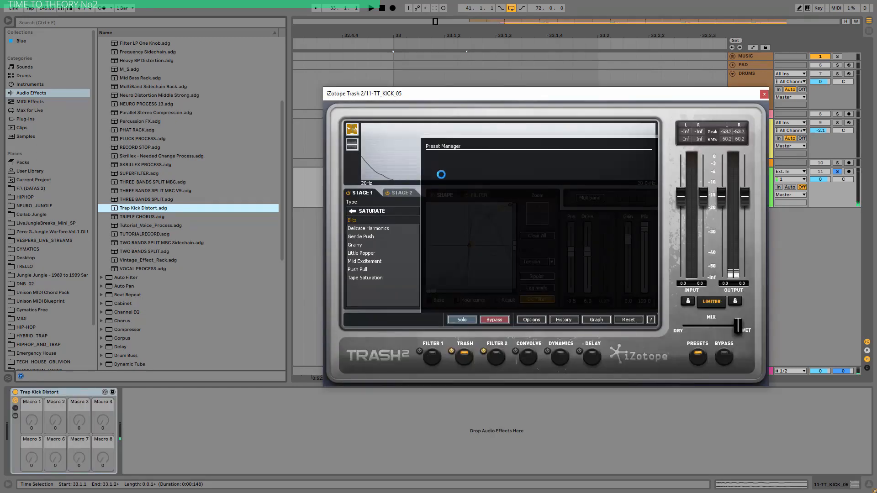
left_click(765, 94)
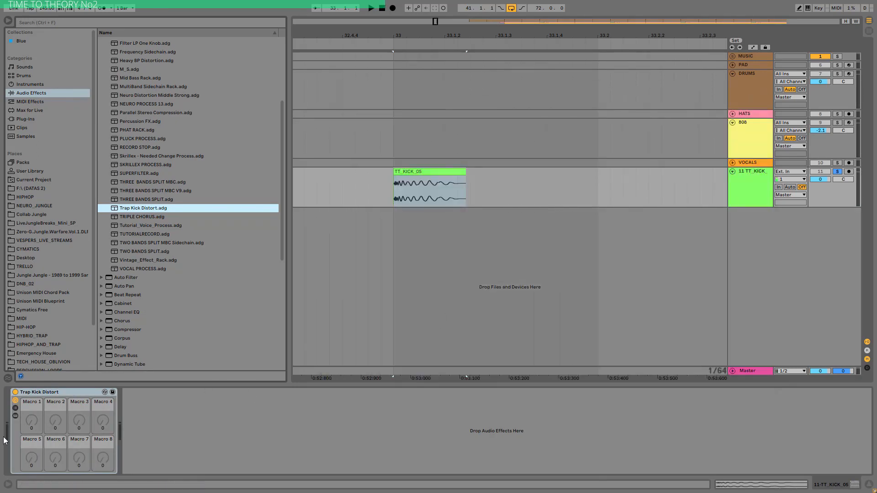
Show the device chain inside the Trap Kick Distort rack and examine its Trash 2 and two Saturator devices
left_click(15, 416)
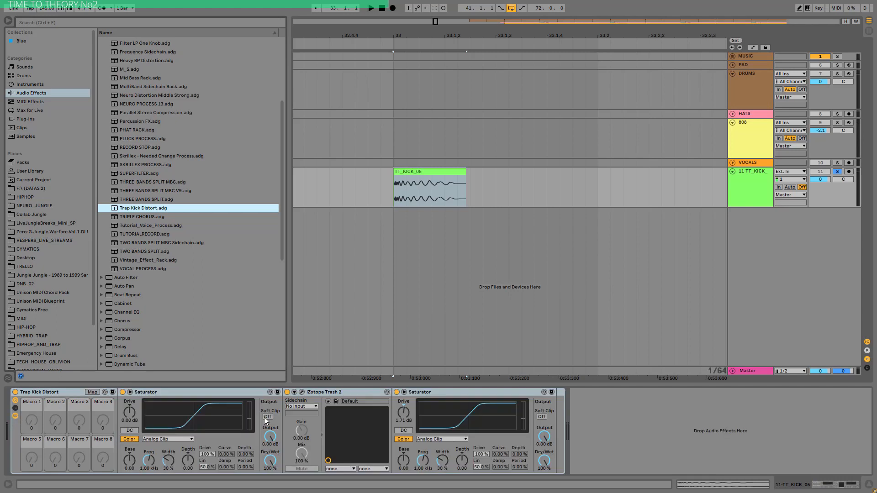
left_click(322, 392)
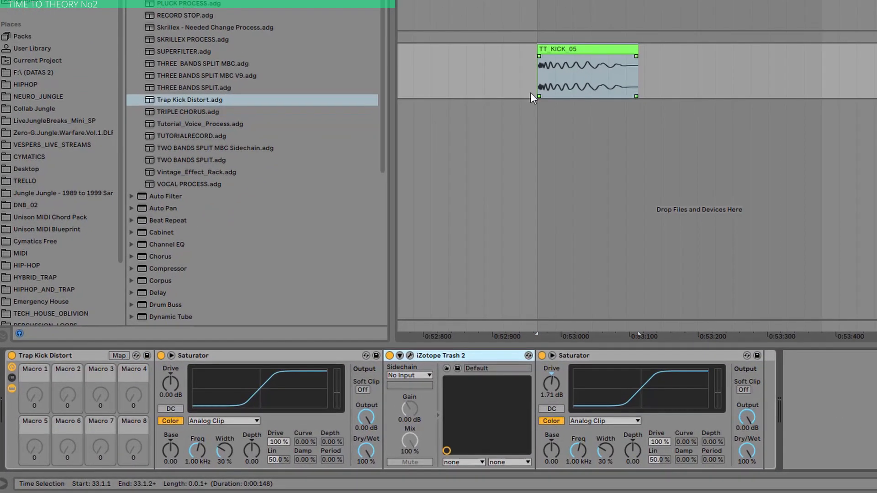
left_click(218, 354)
left_click(670, 357)
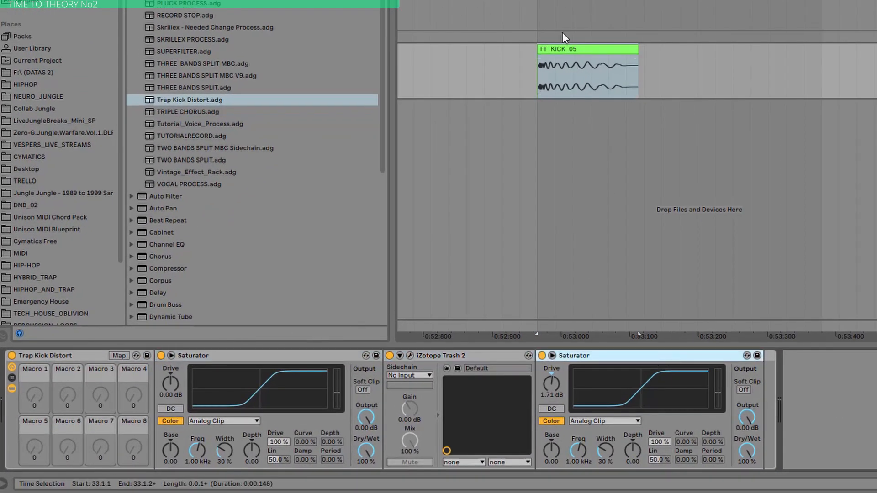
With the kick playing, raise the first Saturator's Drive to 8.57 dB and the second Saturator's Drive to 7.43 dB
left_click(585, 55)
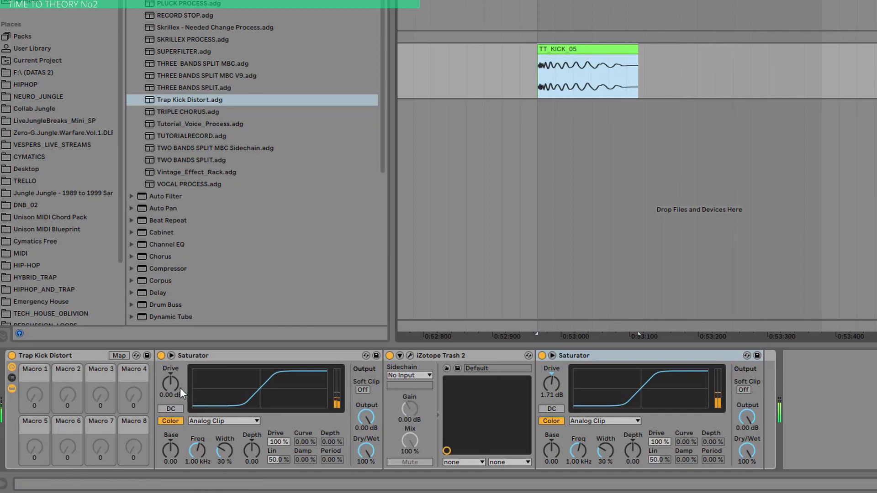
left_click_drag(181, 389, 181, 374)
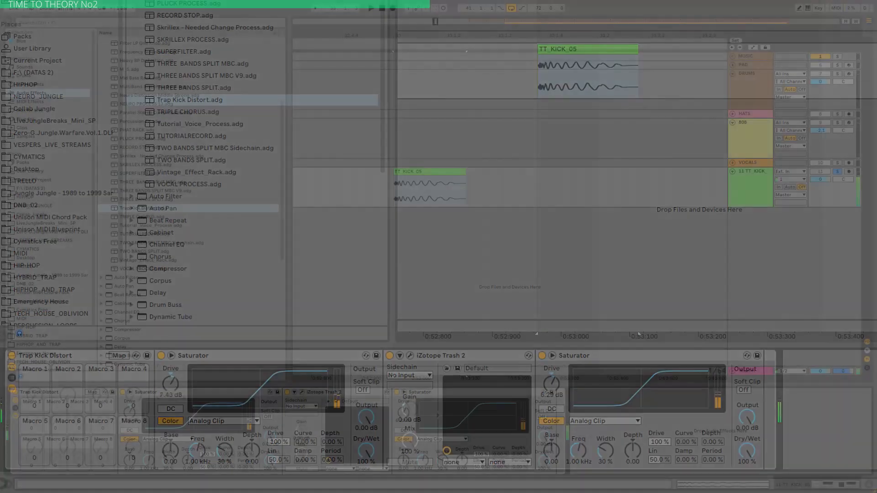
key("space")
left_click_drag(402, 416, 401, 413)
key("space")
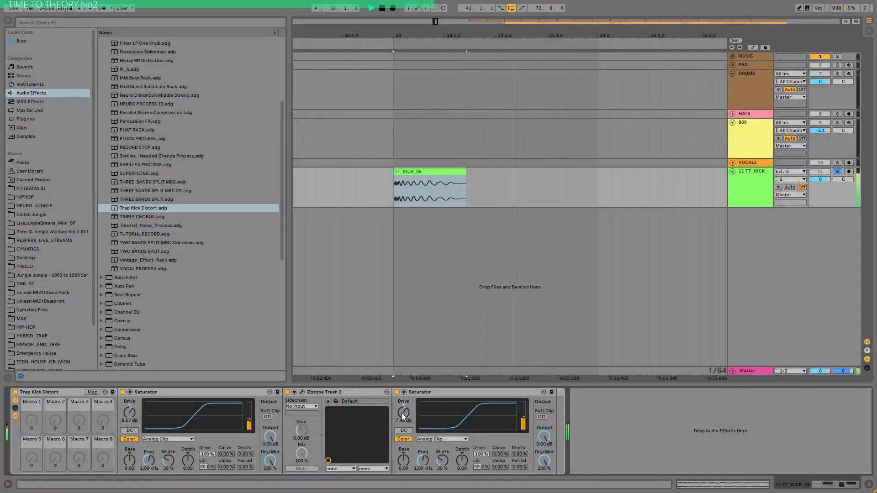
key("space")
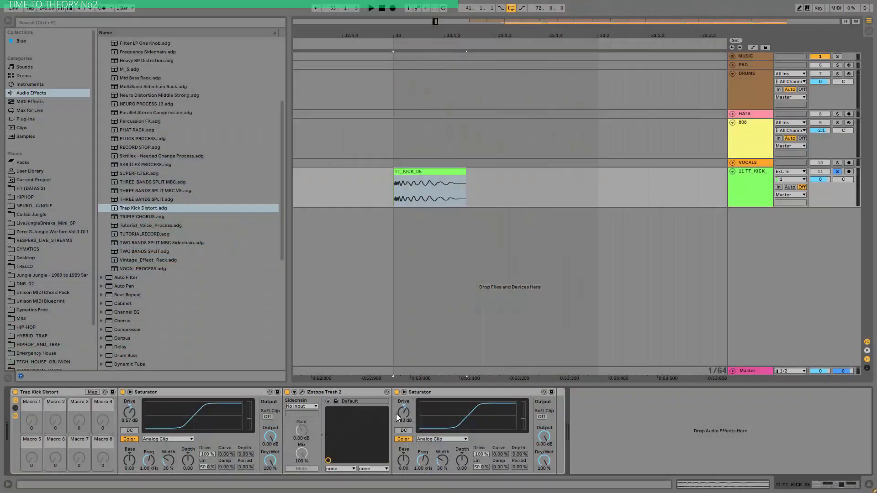
Add an EQ Eight after the Trap Kick Distort rack on the kick track
scroll(160, 161, "up", 5)
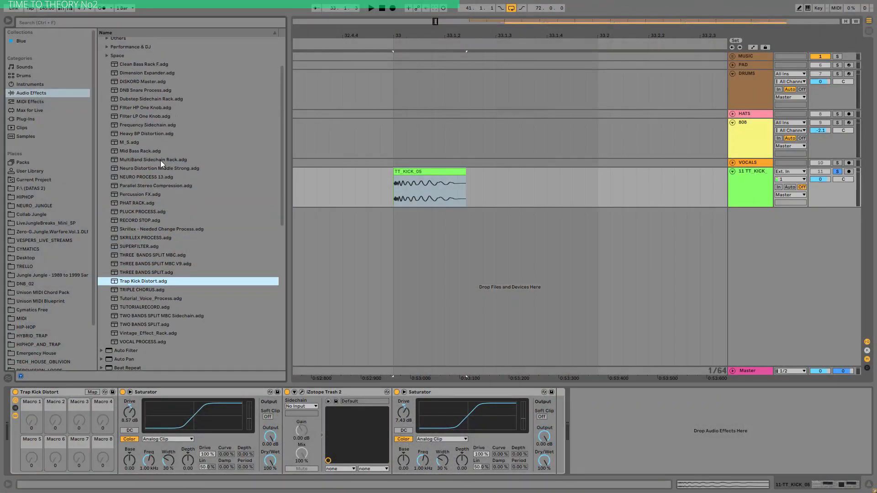
left_click(103, 47)
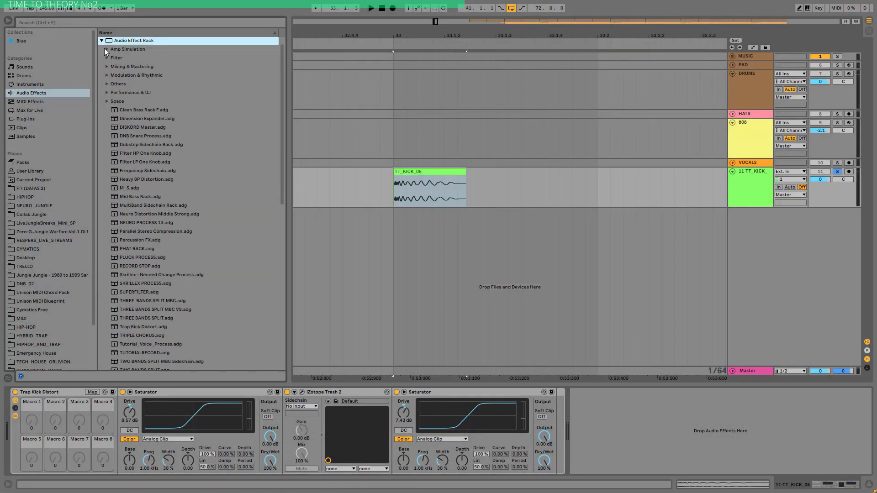
left_click(101, 49)
left_click_drag(123, 163, 705, 429)
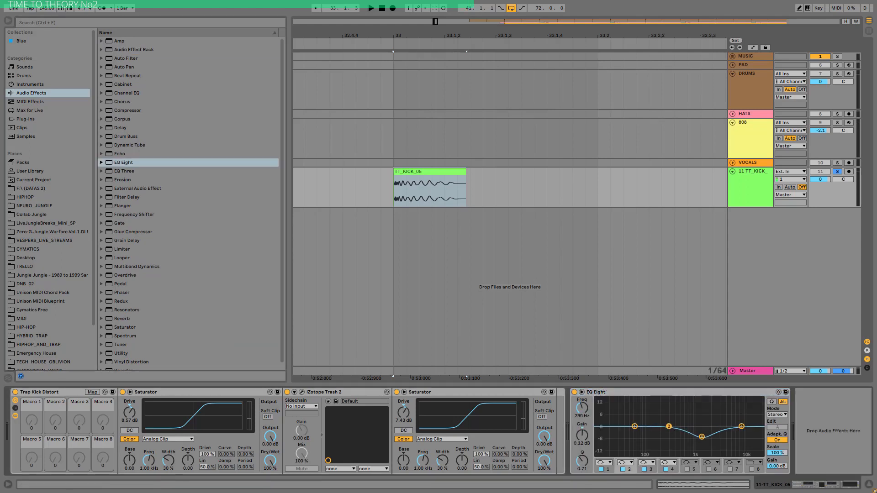
Cut EQ Eight band 2 to about -6 dB near 300 Hz while auditioning the kick
key("space")
key("space")
left_click_drag(668, 426, 670, 437)
key("space")
key("space")
key("space")
key("space")
key("space")
Set EQ band 3 to about -8 dB near 1.5 kHz and band 4 to -7.56 dB at 4.45 kHz
left_click(701, 437)
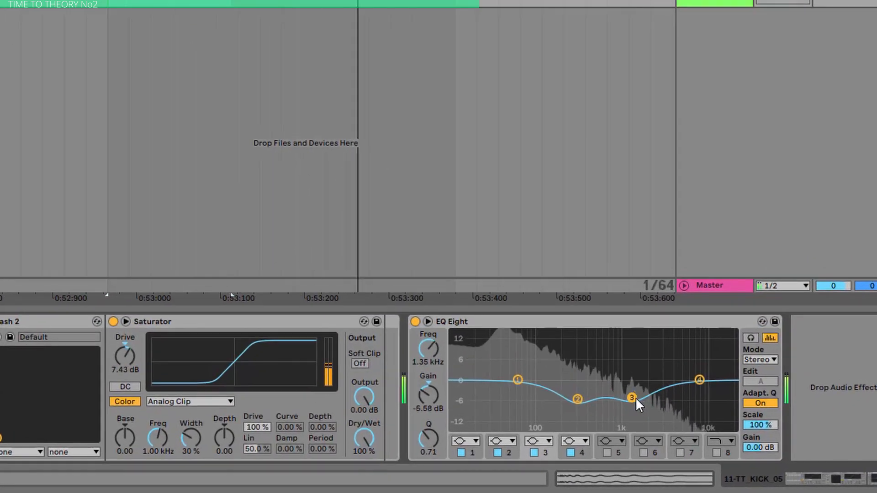
left_click_drag(635, 398, 635, 406)
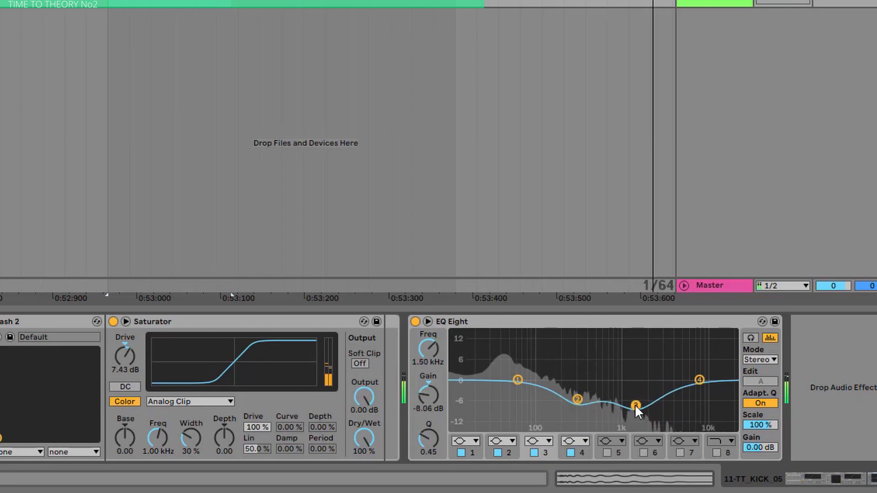
left_click(699, 382)
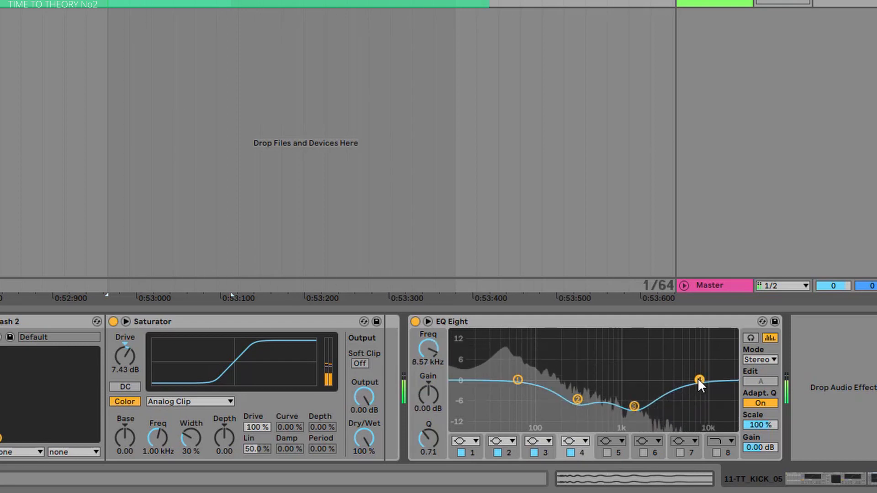
left_click_drag(699, 381, 675, 404)
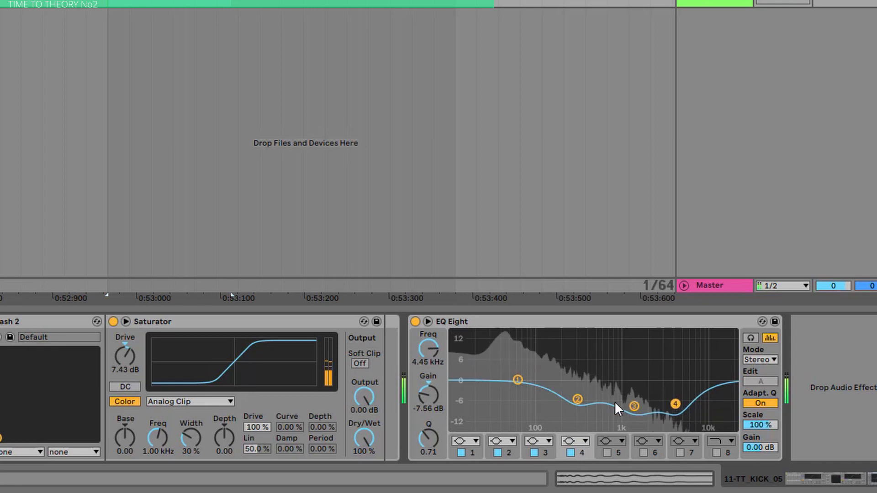
Deepen EQ band 2 to -7.56 dB at 330 Hz and compare the kick with the EQ bypassed and active
mouse_move(577, 399)
left_mouse_down()
mouse_move(565, 404)
mouse_move(580, 404)
left_mouse_up()
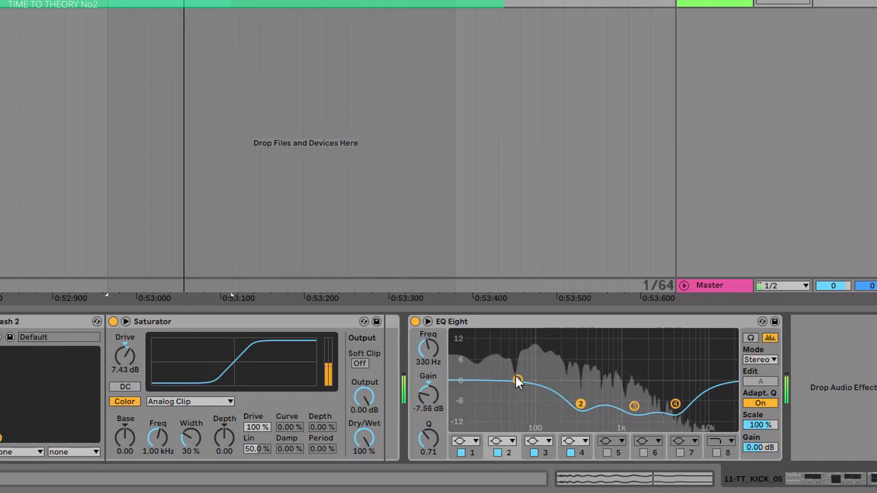
left_click(415, 321)
left_click(415, 322)
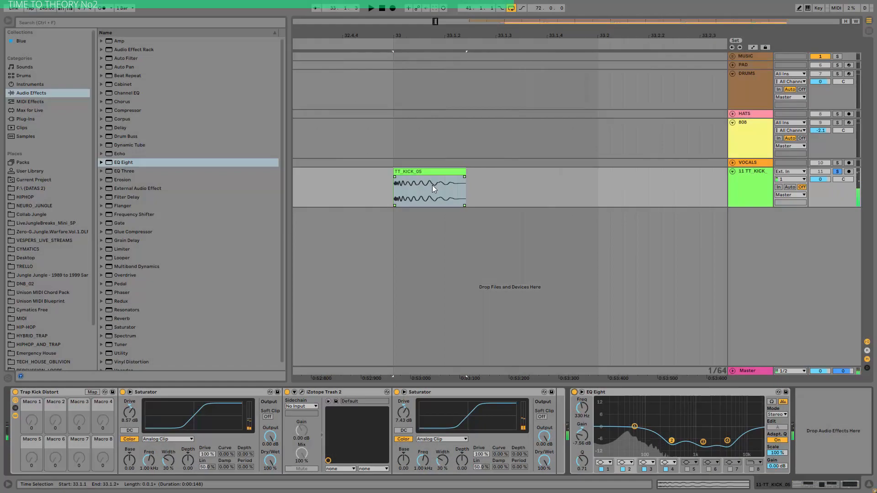
Transpose the TT_KICK_05 clip to 5 semitones and audition it
double_click(423, 171)
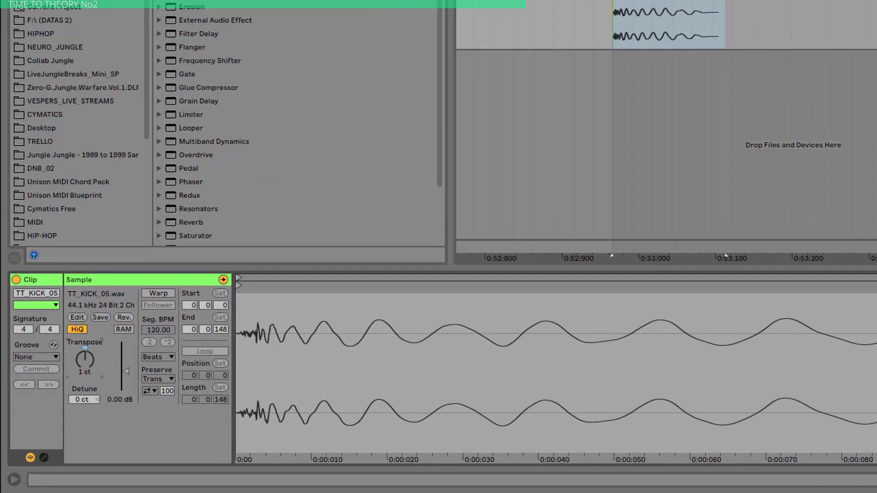
left_click_drag(53, 407, 54, 404)
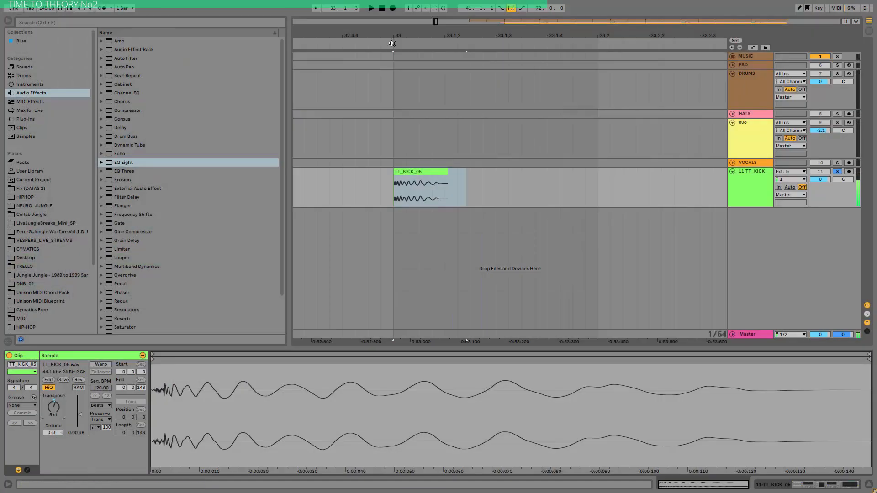
left_click_drag(393, 35, 404, 178)
key("space")
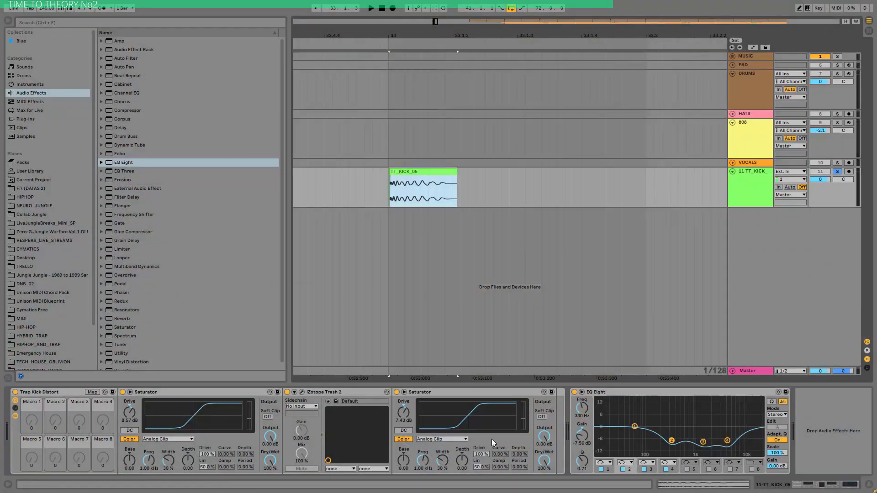
Change EQ Eight band 1 to a steep x4 low cut and set its frequency to 45 Hz
left_click(613, 462)
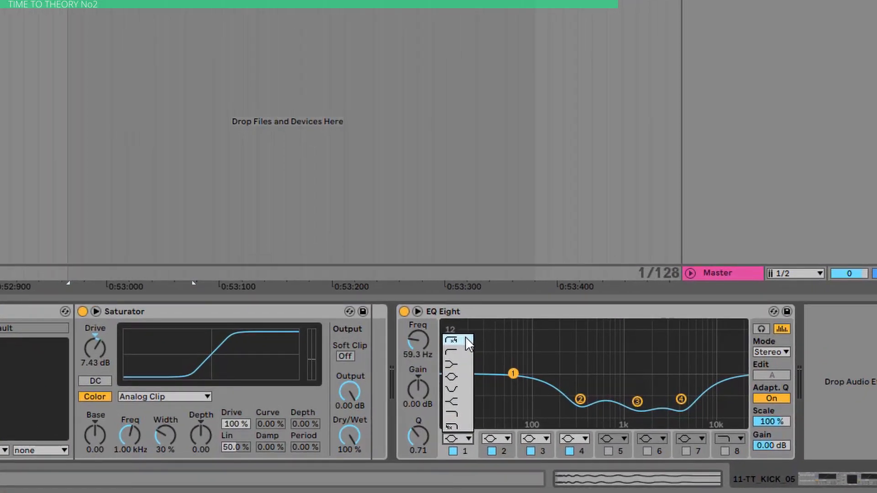
left_click(606, 406)
key("space")
mouse_move(512, 385)
left_mouse_down()
mouse_move(486, 388)
mouse_move(501, 387)
left_mouse_up()
key("space")
left_click(416, 353)
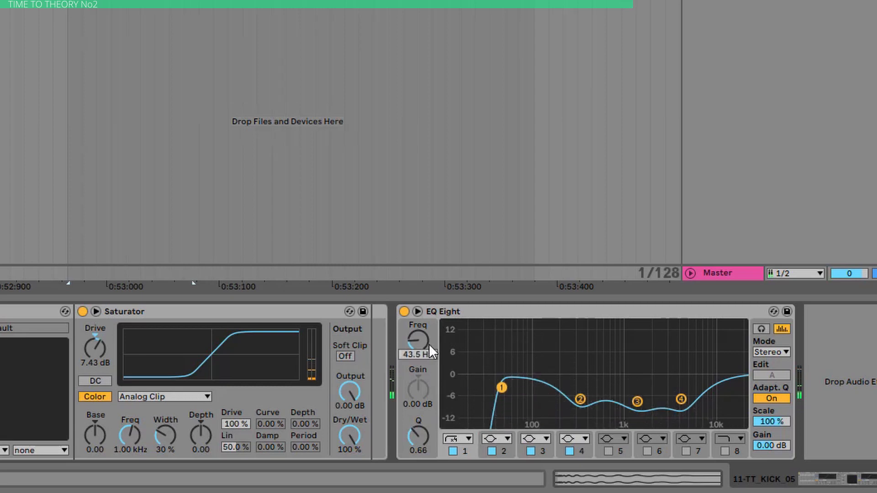
type("45")
key("Return")
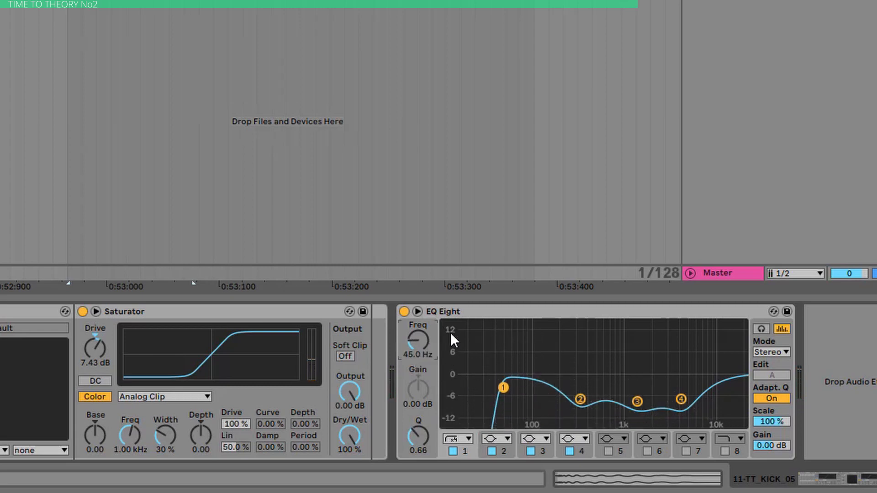
Resample the processed kick onto a new armed audio track that takes its input from Resampling
left_click(484, 318)
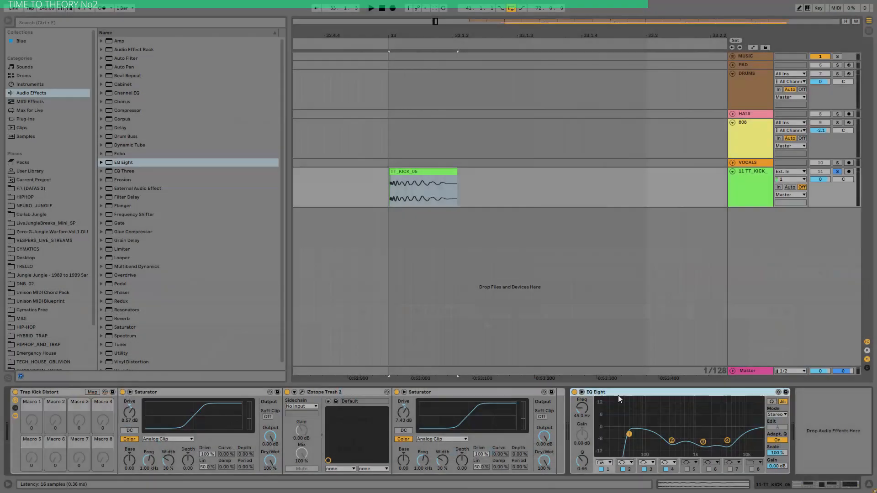
left_click(789, 212)
left_click(798, 243)
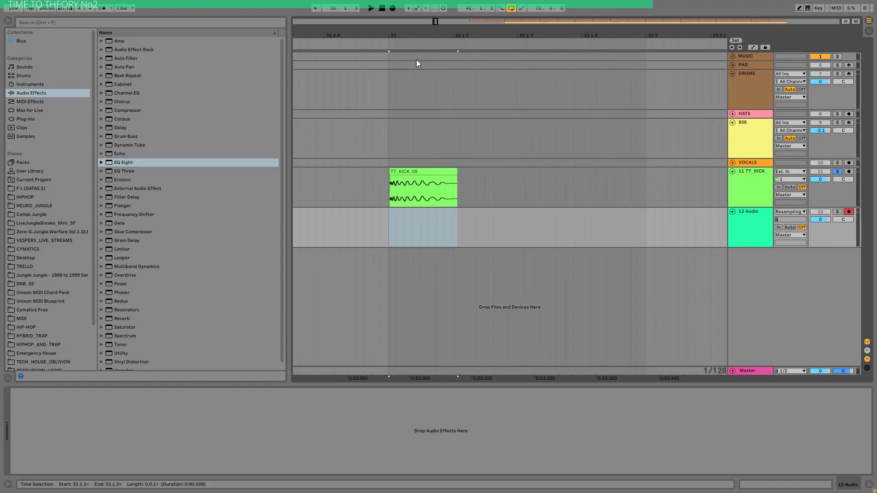
left_click(392, 9)
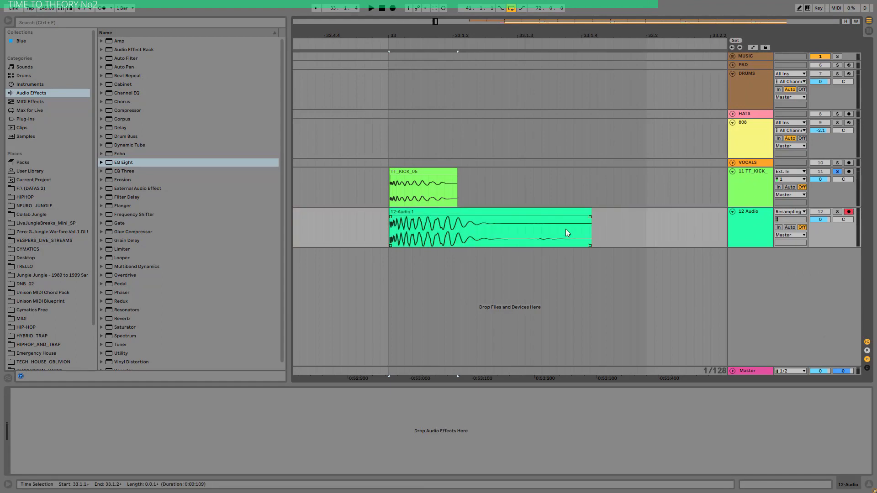
Load the resampled kick clip onto the TT_KICK_05 pad of the DRUMS track's Drum Rack and play it with the arrangement
left_click_drag(589, 212, 583, 212)
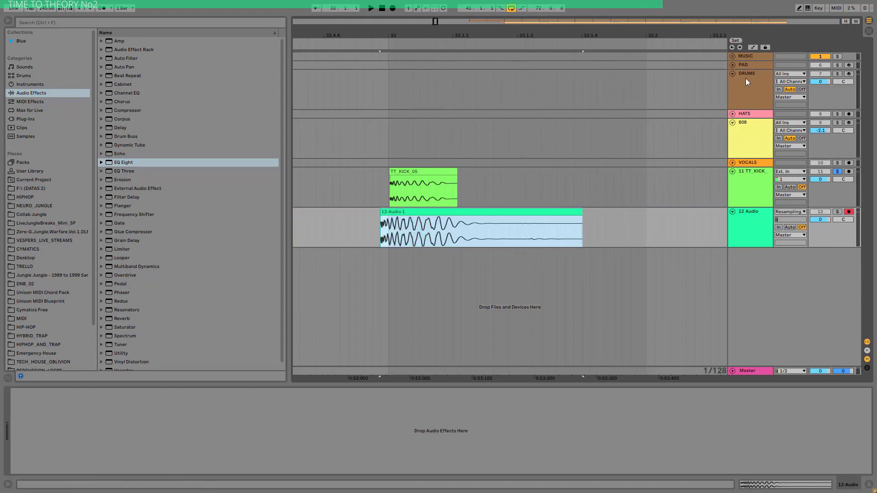
left_click(745, 82)
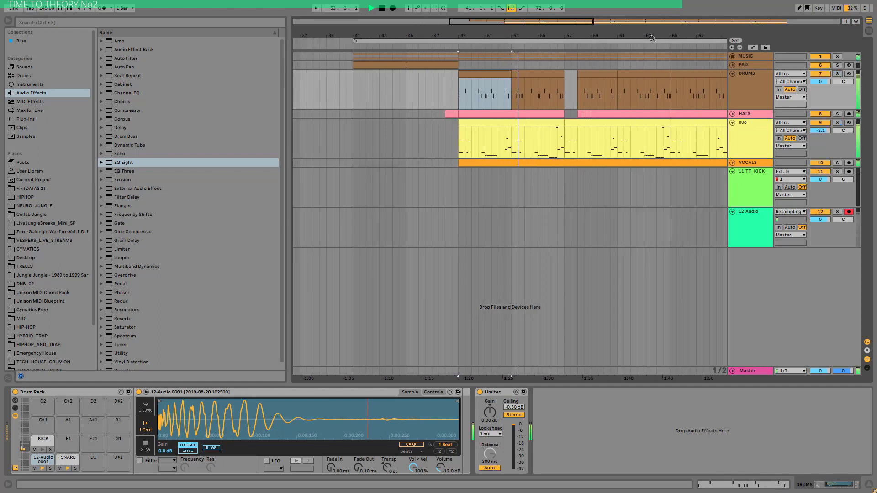
left_click(753, 76)
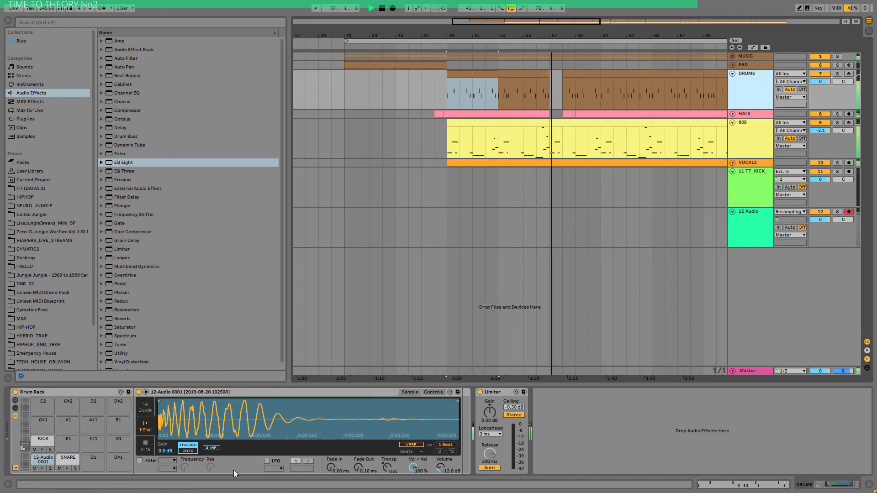
Copy the Saturator and EQ Eight from the KICK pad to the resampled kick's pad and play the arrangement from bar 49
left_click(43, 439)
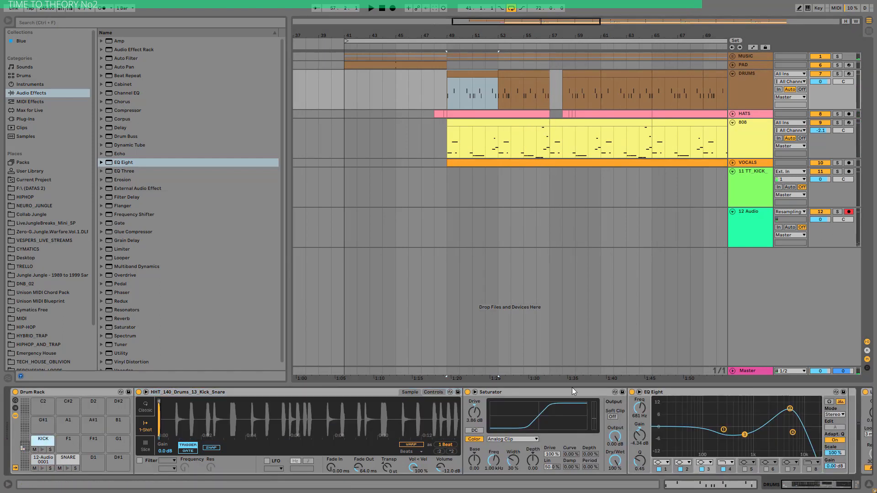
left_click(557, 407)
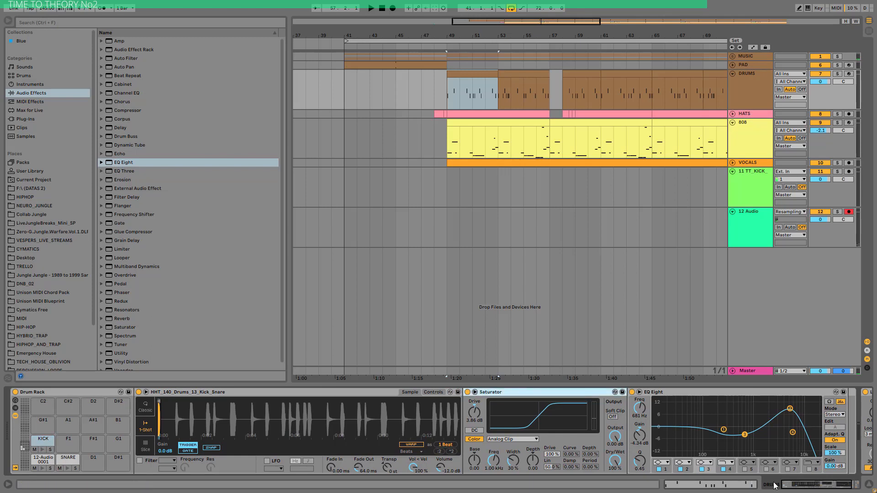
left_click(709, 392)
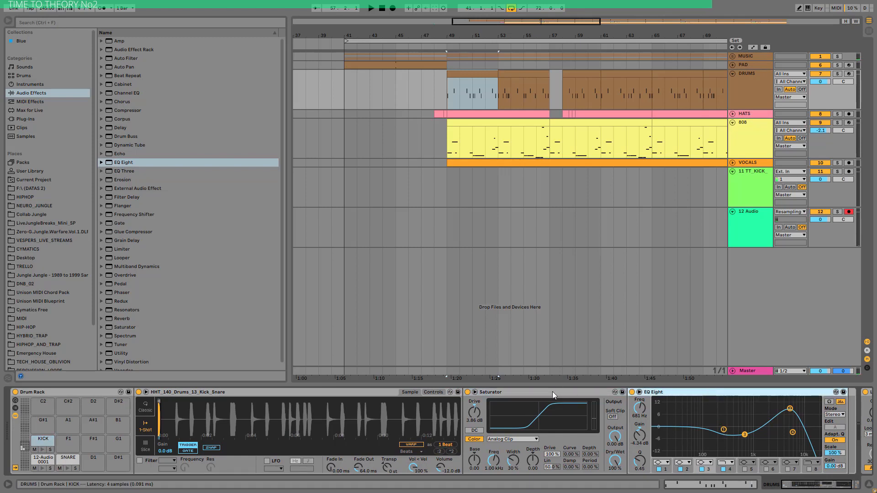
left_click(550, 392, "shift")
left_click_drag(41, 465, 41, 462)
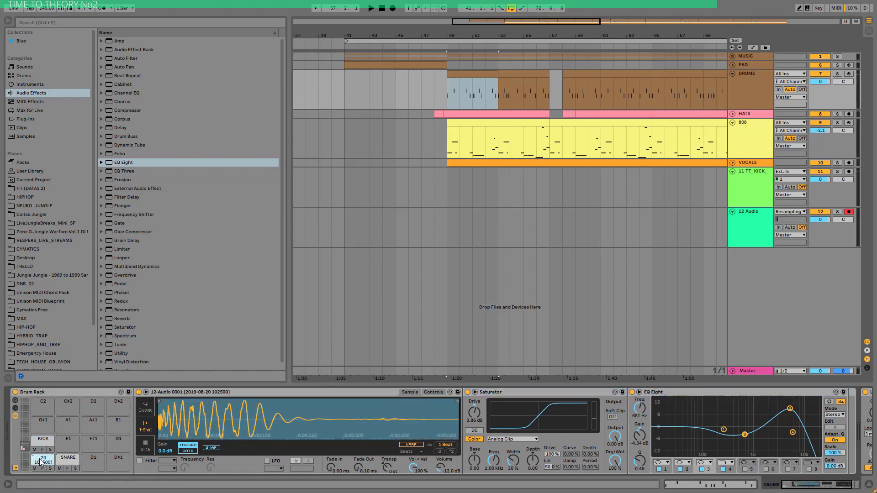
left_click(485, 75)
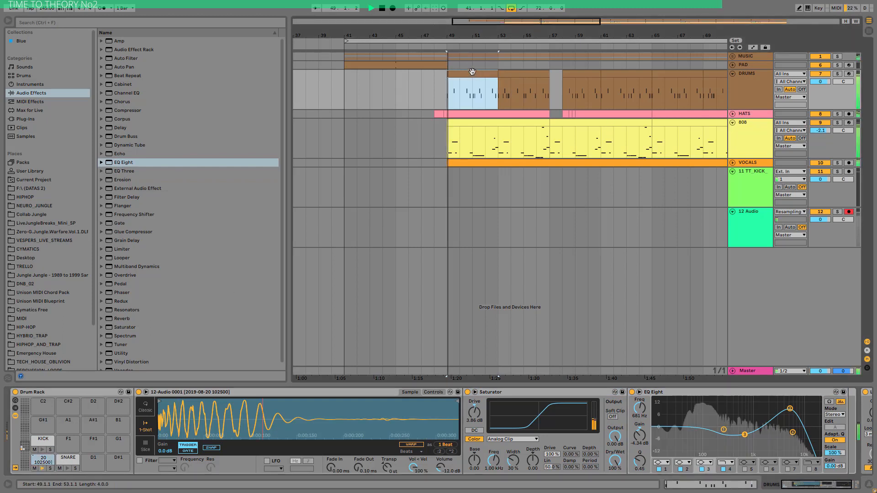
key("space")
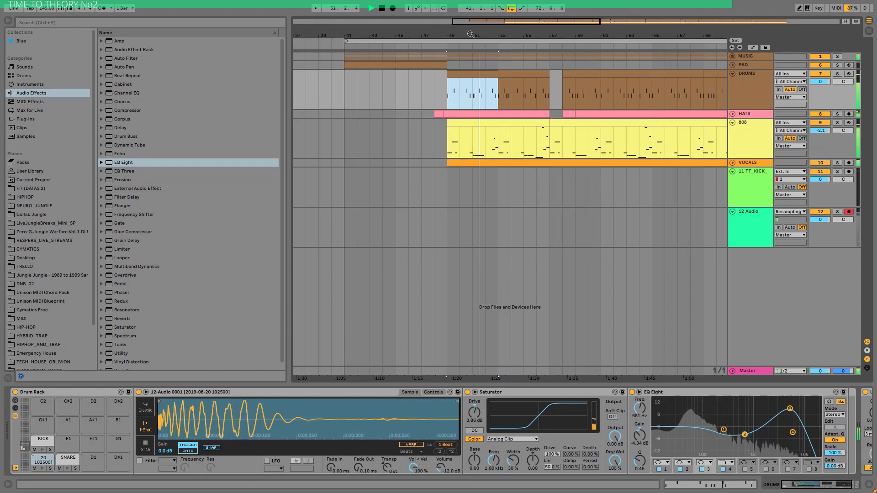
left_click_drag(470, 34, 448, 32)
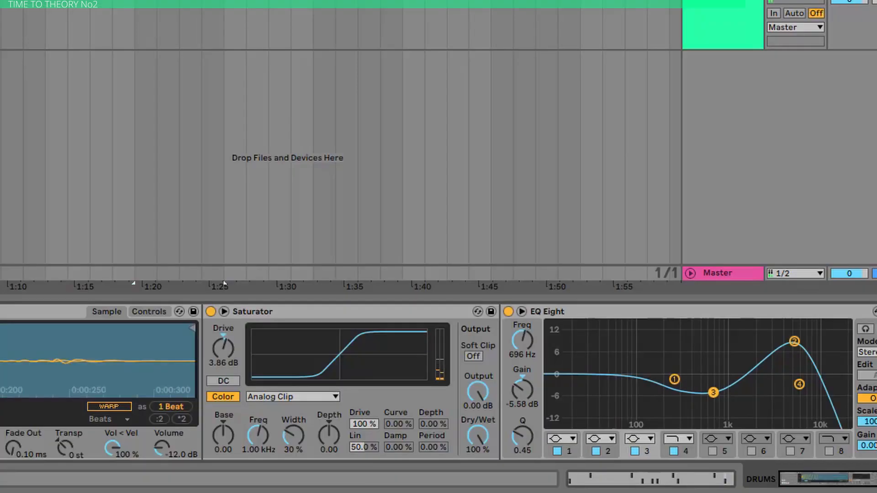
Set EQ Eight band 3 on the resampled kick to 861 Hz, -7.56 dB gain and a Q of 0.28, auditioning the drums
left_click_drag(747, 434, 749, 438)
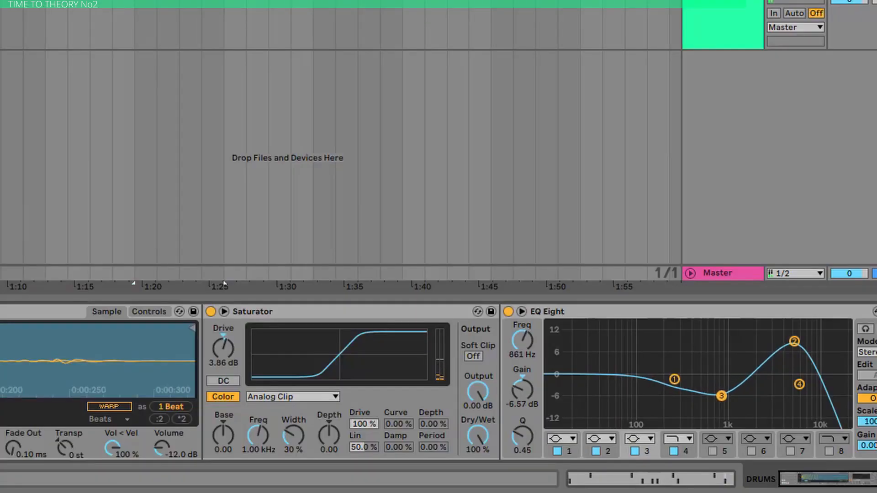
left_click_drag(522, 437, 522, 444)
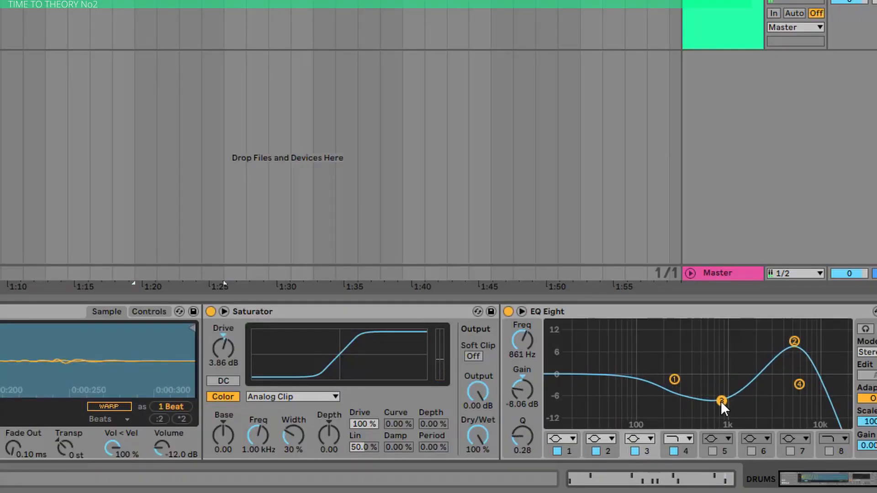
key("space")
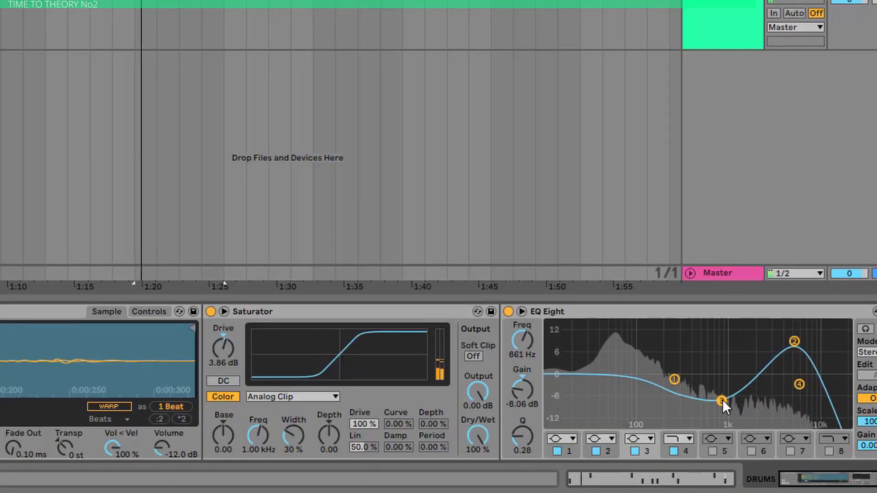
left_click_drag(722, 399, 721, 398)
Add a Drum Buss after the EQ Eight in the resampled kick's device chain
left_click_drag(825, 474, 840, 475)
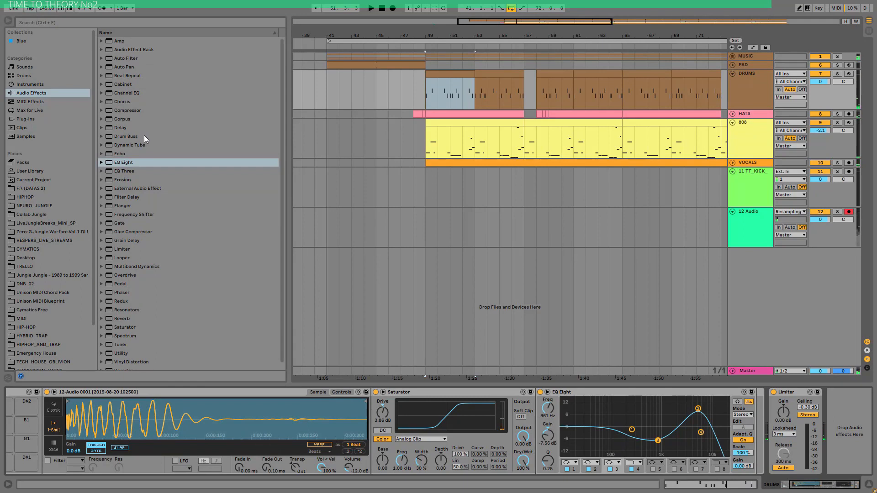
left_click(137, 134)
left_click_drag(109, 138, 790, 442)
left_click(831, 486)
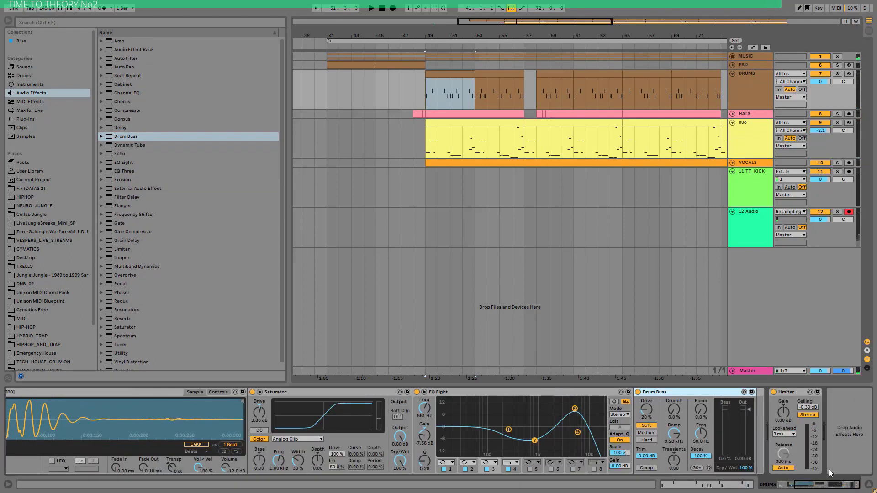
Set the Drum Buss to 0% drive, 20 kHz damp, 0.11 transients and -4.06 dB trim while auditioning it
left_click_drag(647, 413, 657, 432)
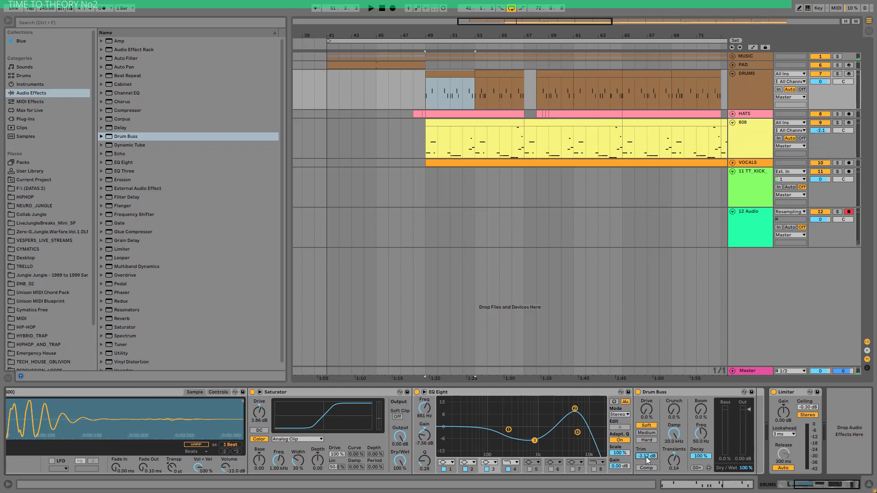
left_click_drag(646, 456, 646, 453)
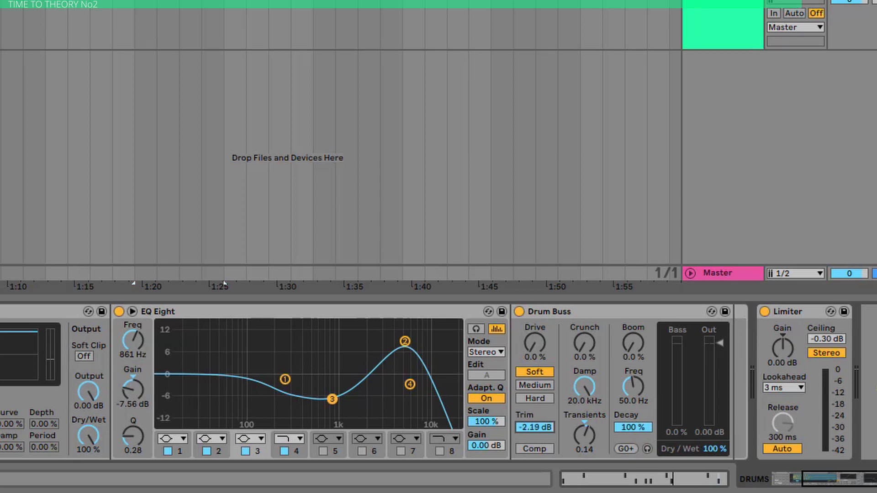
left_click_drag(533, 425, 533, 441)
key("space")
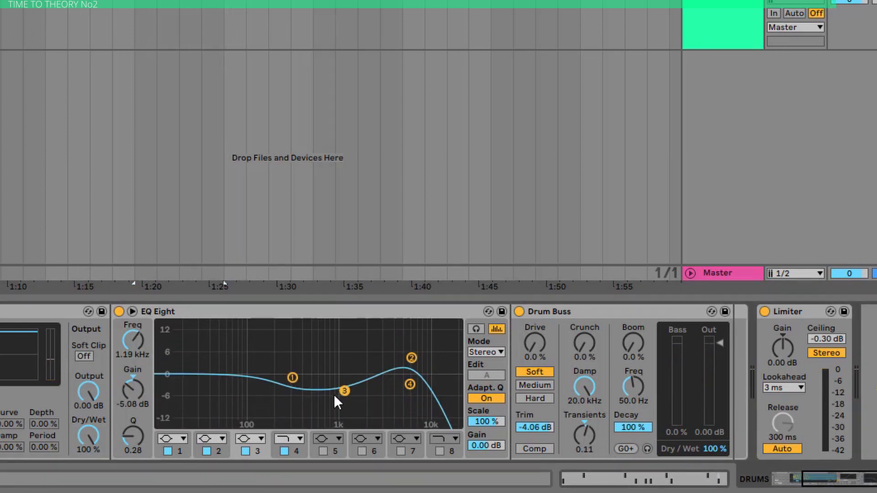
Adjust EQ Eight band 3 to 1.26 kHz and -6.32 dB gain while the drums play
left_click(340, 314)
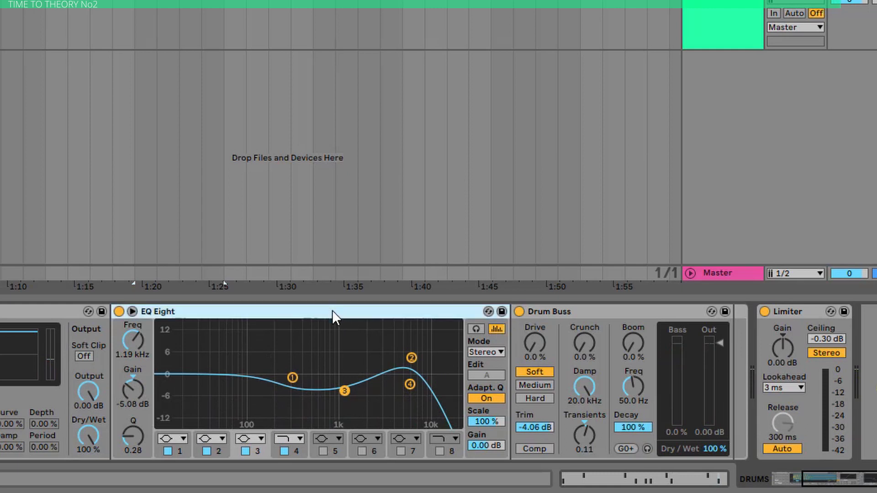
key("space")
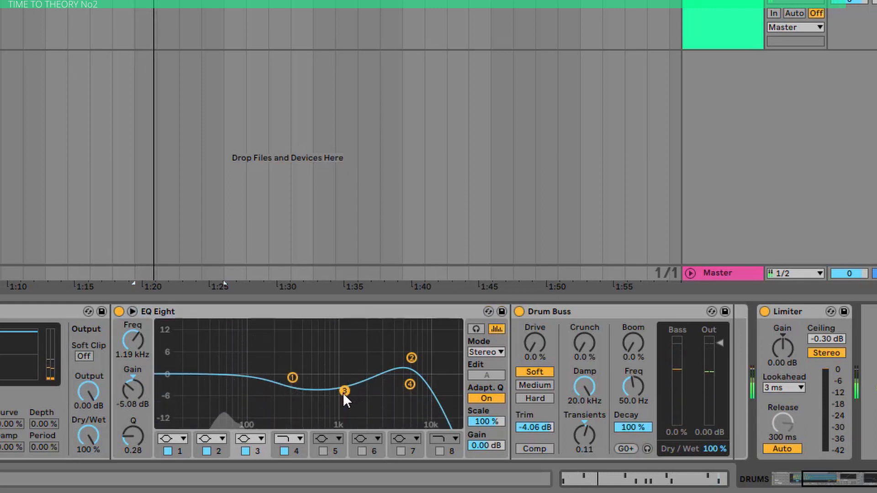
left_click_drag(343, 391, 347, 395)
key("space")
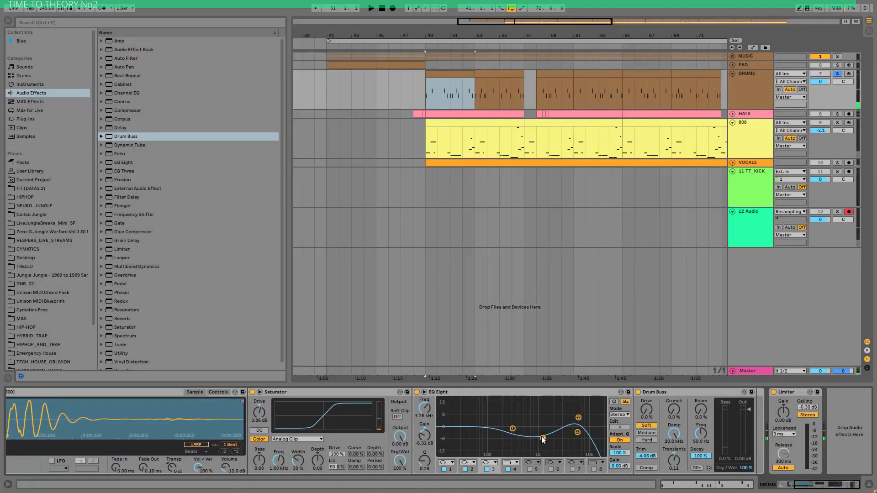
Play the full arrangement with the browser hidden to hear the processed kick in context
key("space")
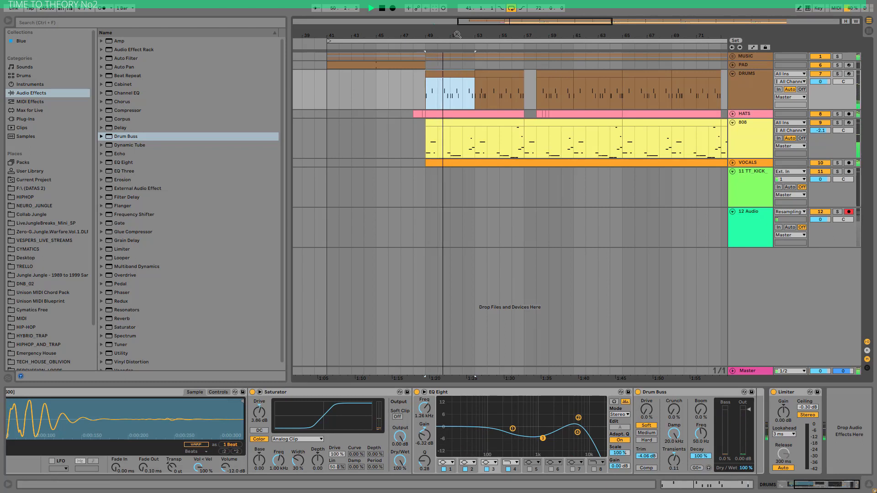
left_click(8, 21)
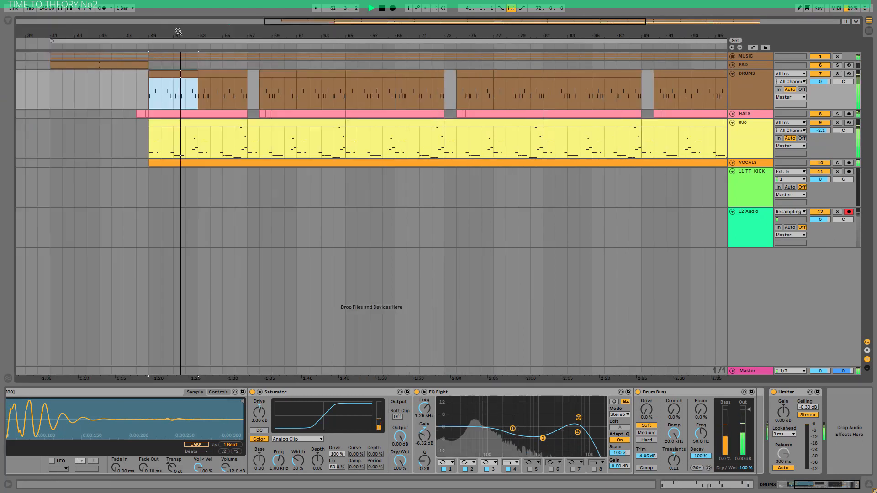
left_click_drag(237, 33, 244, 30)
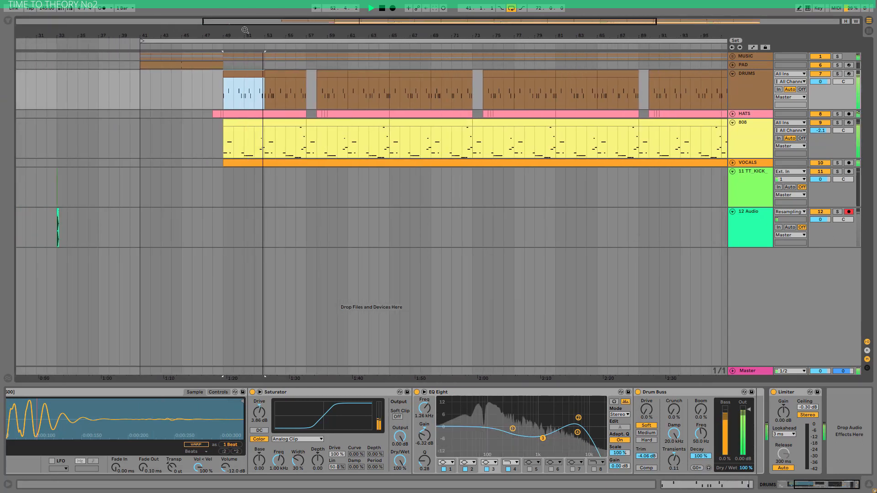